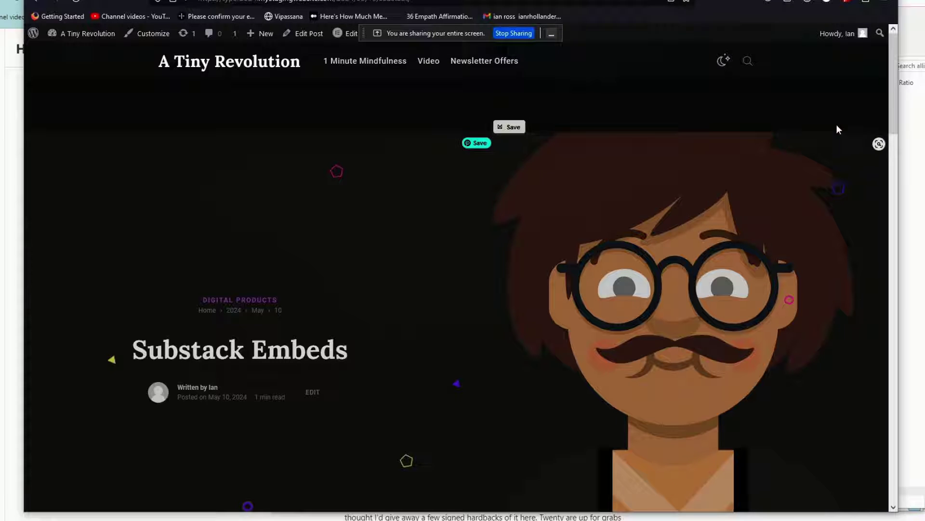
Scroll the Substack Embeds post down to its embedded email subscribe form.
drag(892, 100, 896, 177)
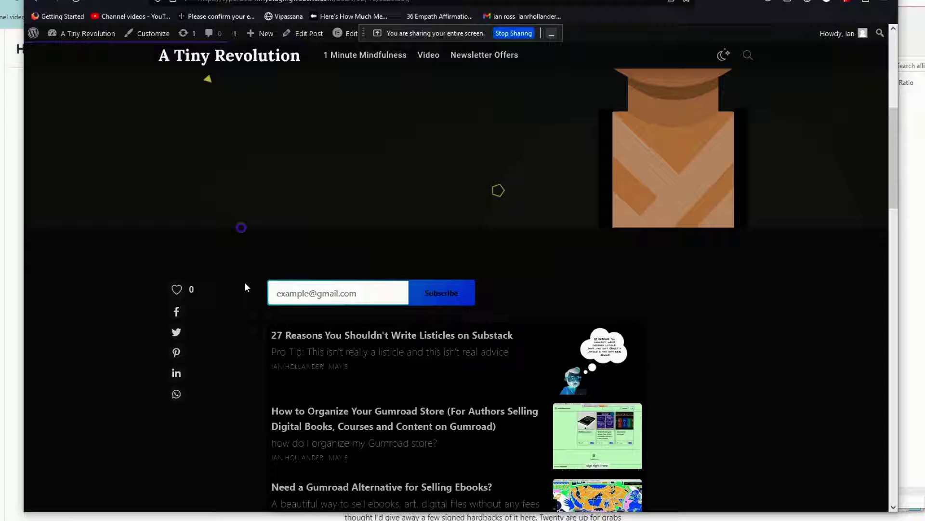
Review the prostack.substack.com style choices and embed code on substackapi.com, then return to the post.
click(580, 4)
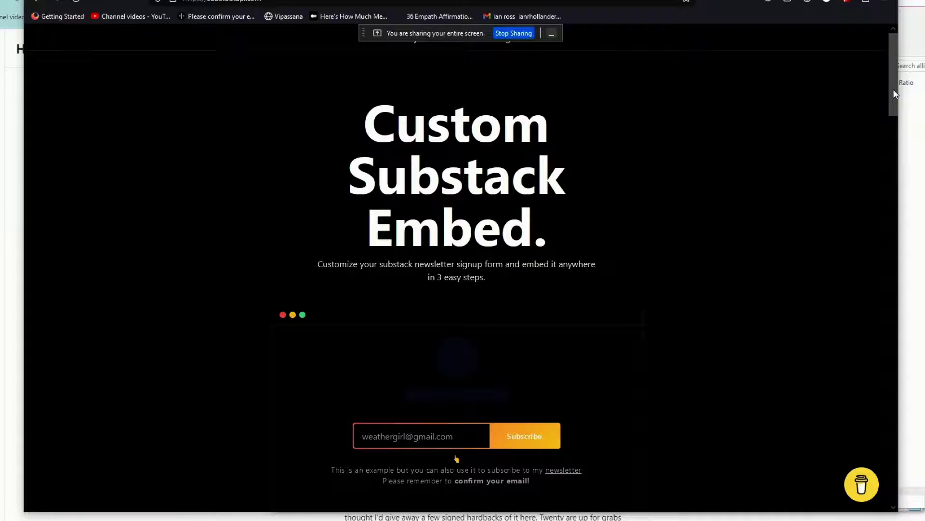
drag(893, 89, 880, 191)
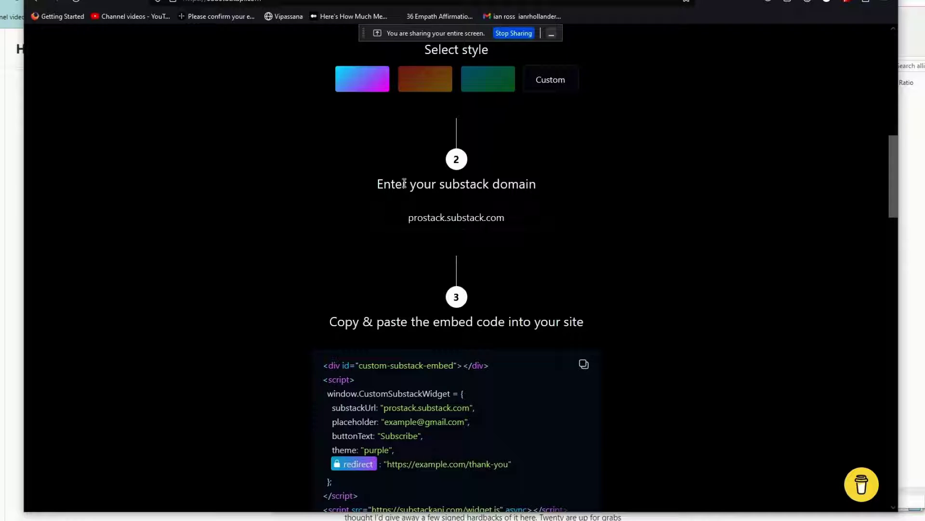
scroll(315, 281, down, 4)
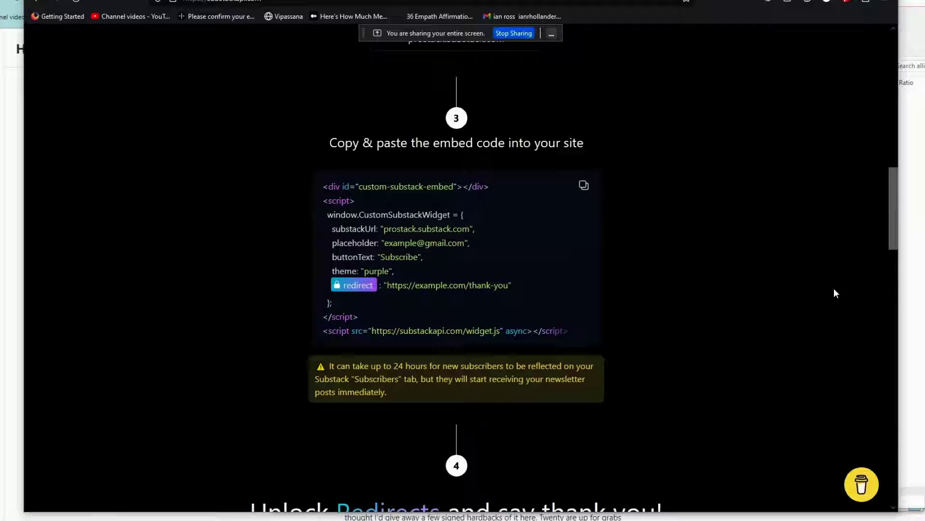
drag(895, 213, 871, 188)
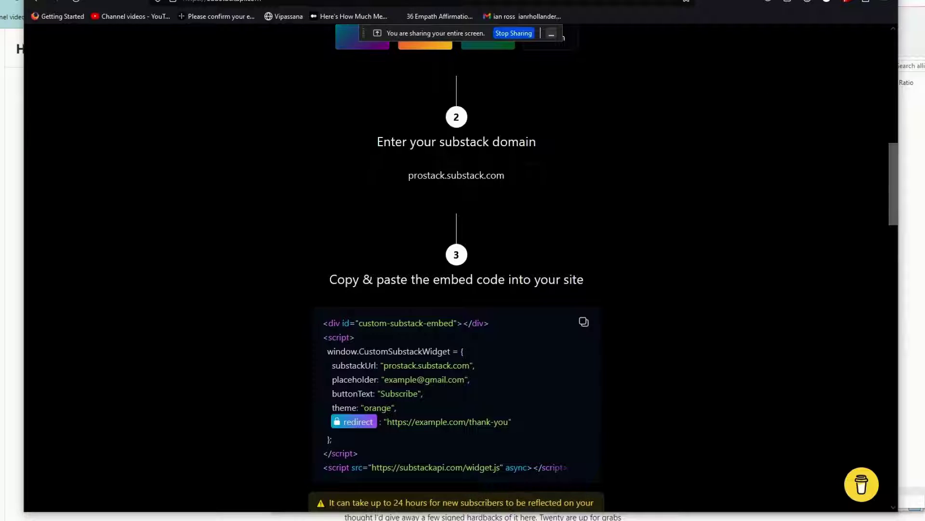
key(ctrl+Tab)
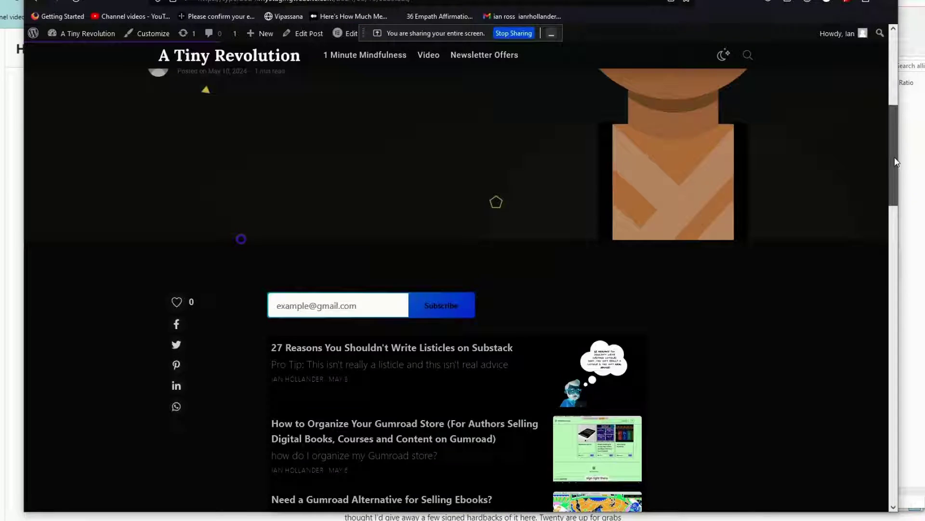
Go to the homepage, reopen the Substack Embeds post and scroll to its three post previews.
drag(896, 159, 896, 85)
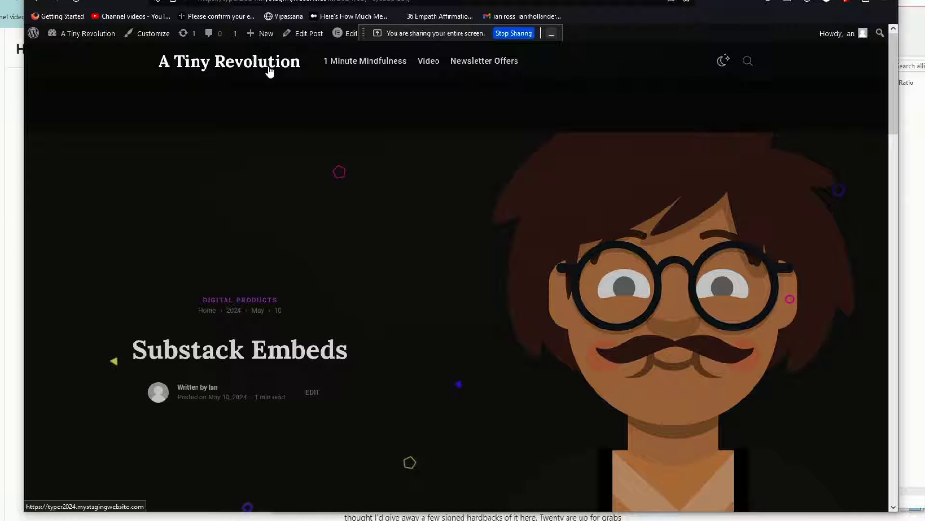
click(864, 118)
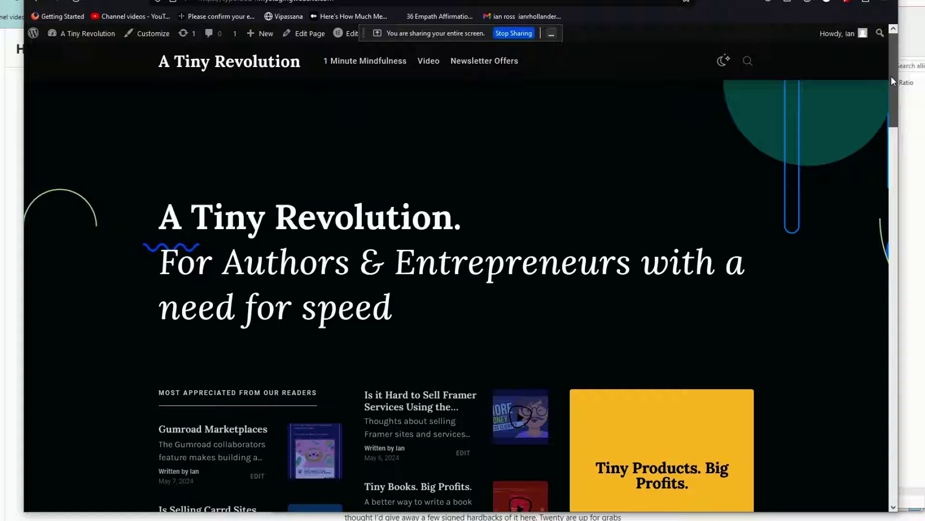
drag(892, 77, 883, 241)
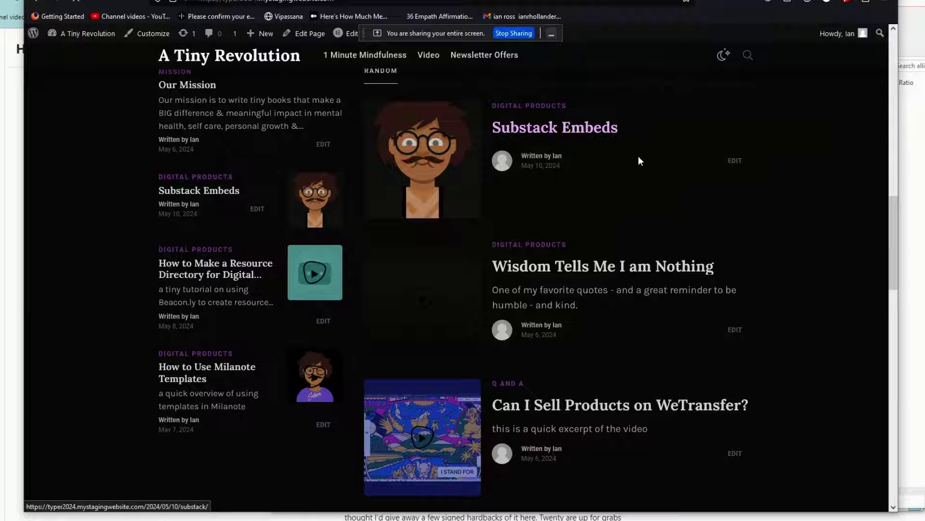
click(537, 123)
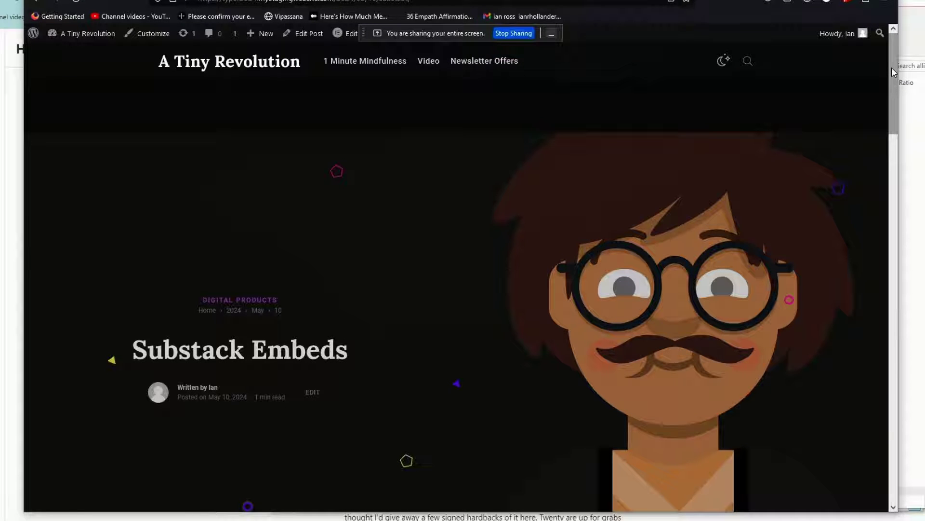
drag(892, 71, 892, 135)
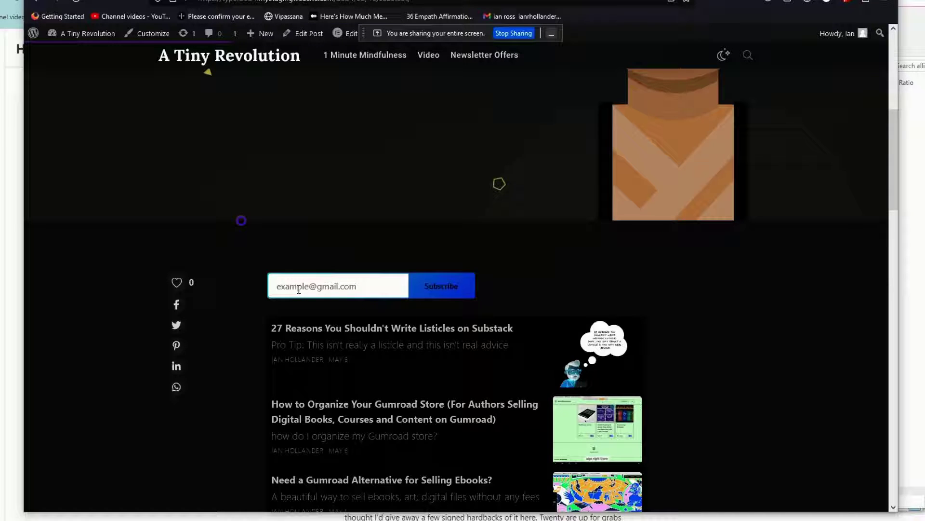
drag(892, 206, 893, 240)
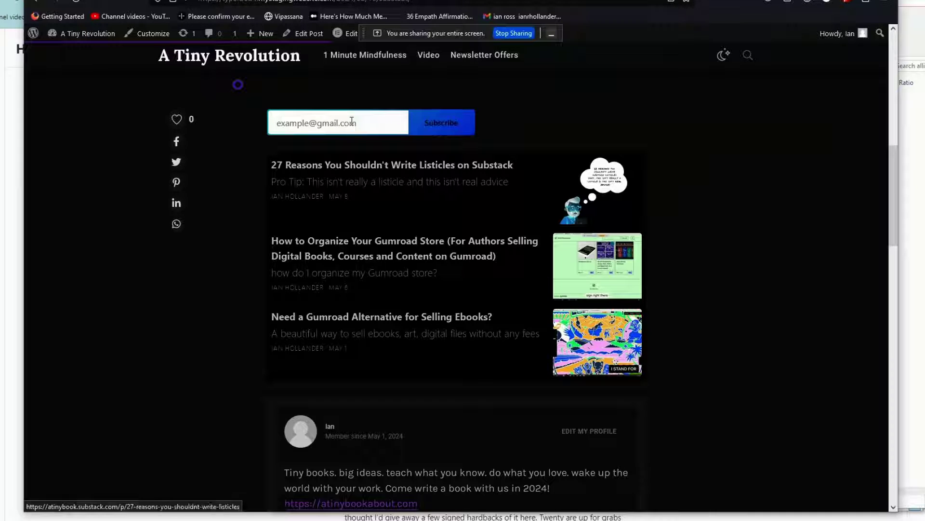
Skim the '27 Reasons' listicle on Substack, then return to the WordPress post's email field.
click(396, 166)
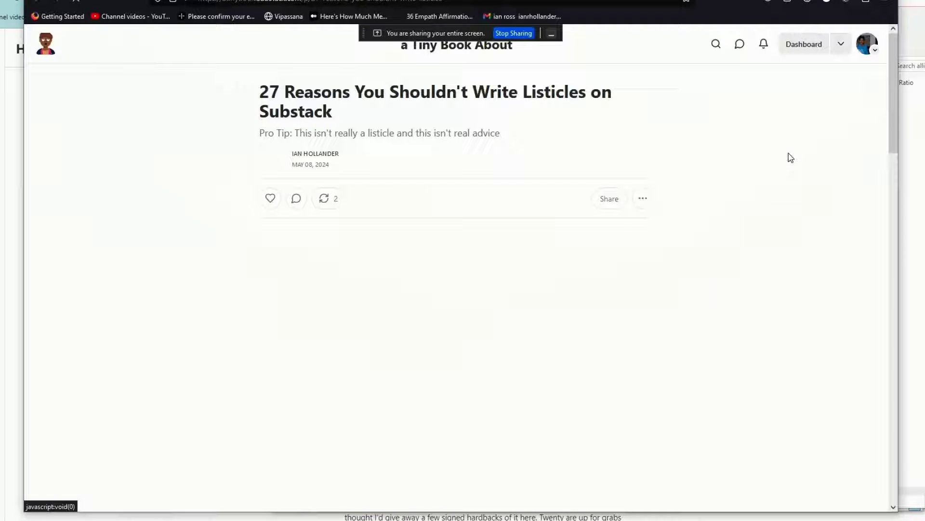
drag(893, 70, 919, 67)
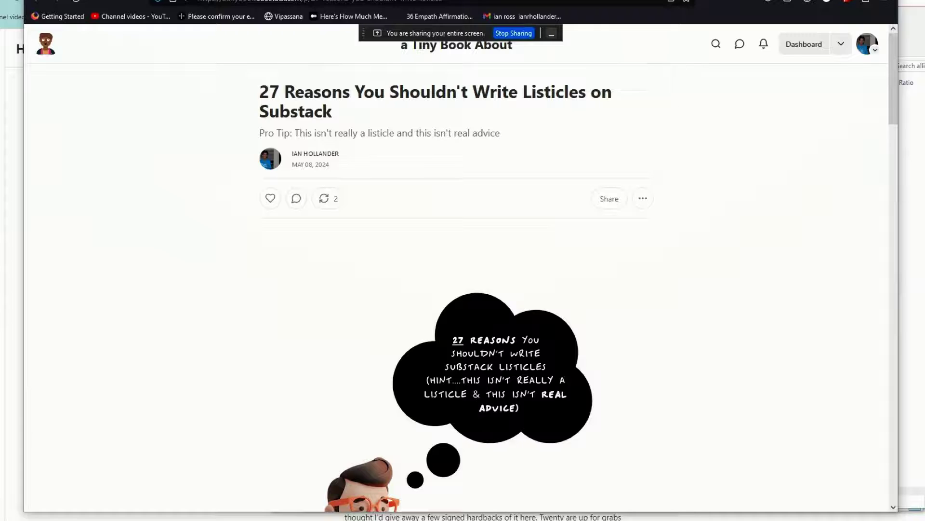
key(ctrl+Tab)
click(366, 124)
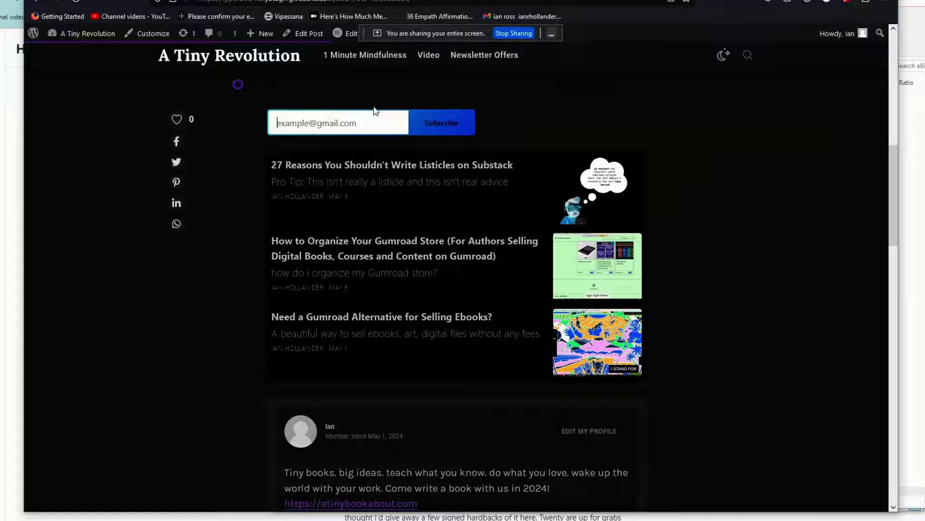
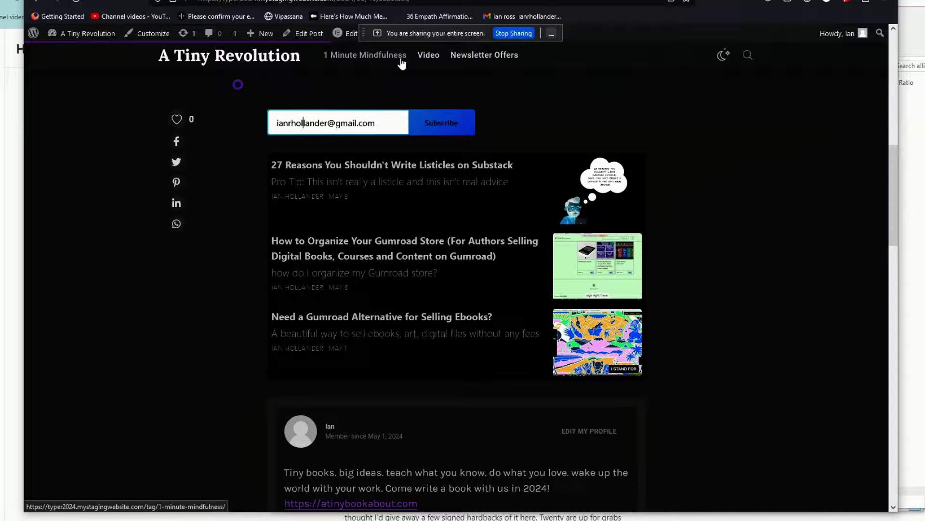
Subscribe with an email address, then open the 'Need a Gumroad Alternative for Selling Ebooks?' preview.
click(437, 139)
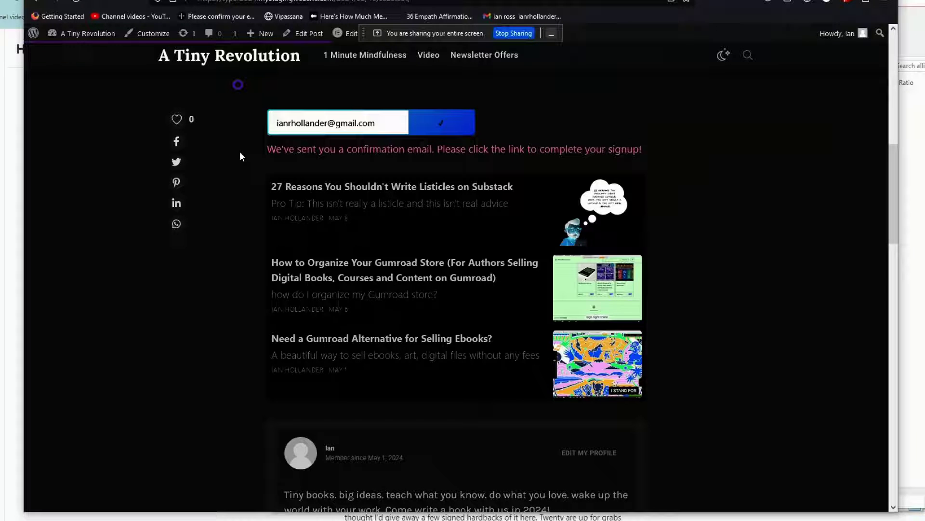
click(374, 340)
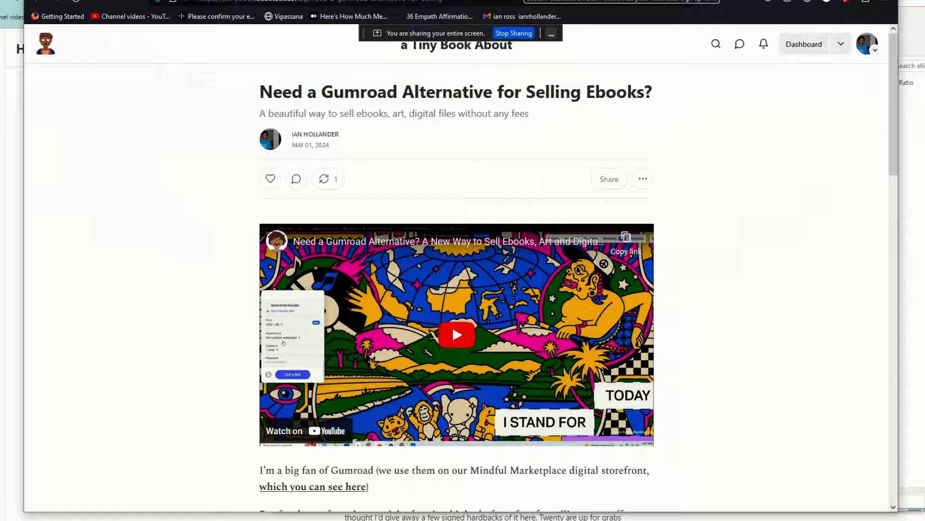
Browse the substackapi.com embed-code steps and footer, then return to the demo signup form at the top.
key(ctrl+Tab)
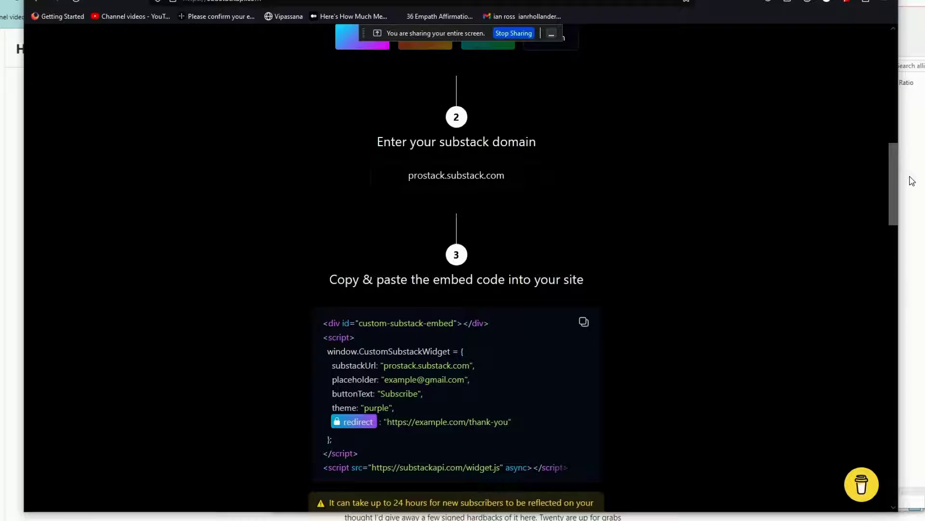
drag(894, 186, 894, 76)
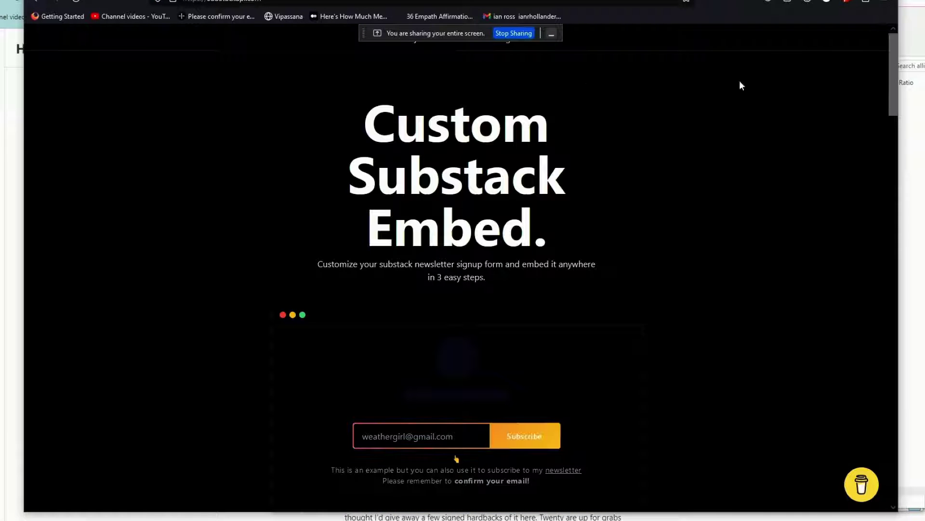
drag(891, 112, 896, 506)
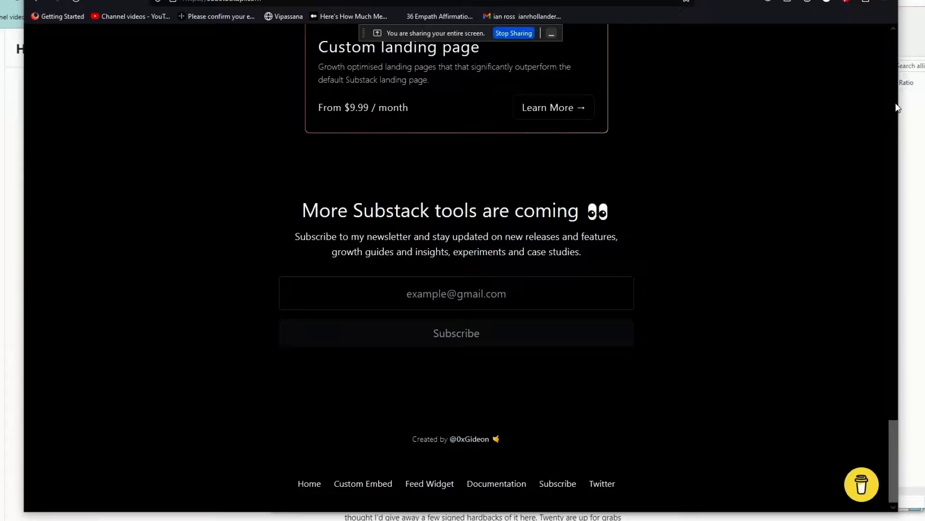
click(892, 85)
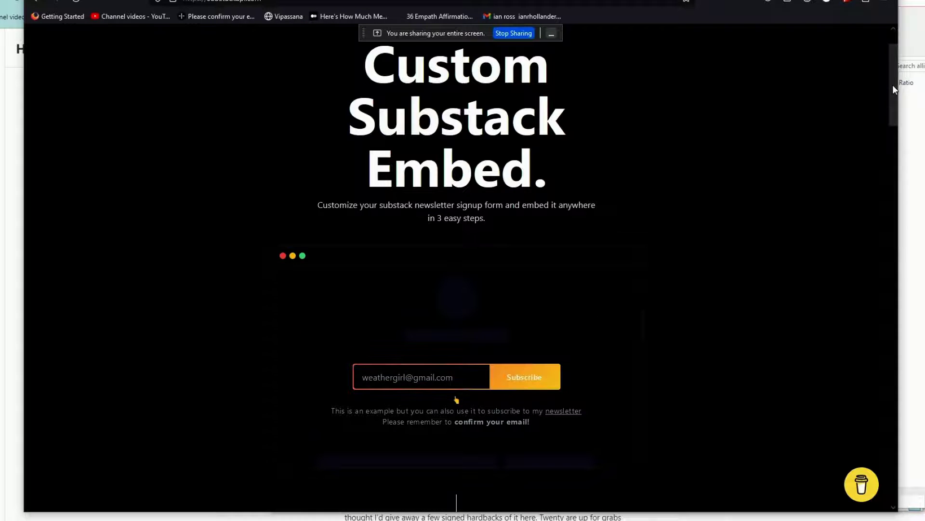
drag(893, 85, 890, 62)
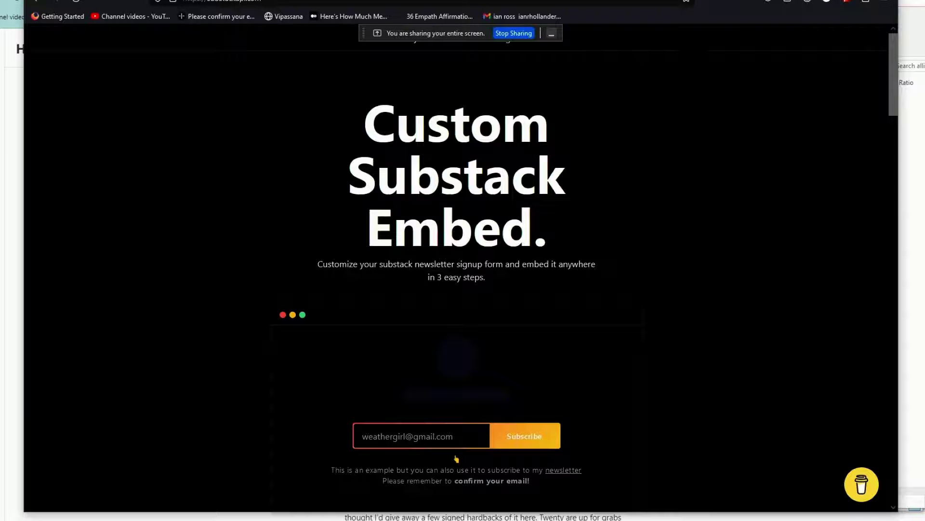
Look over the Stackblocks homepage and its Sources section, then go back to the Substack Embeds post.
key(ctrl+Tab)
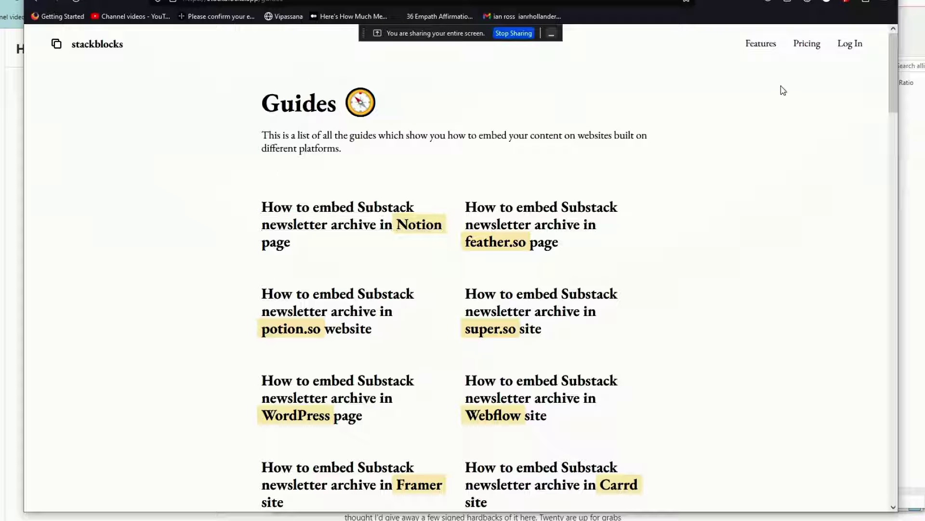
click(103, 42)
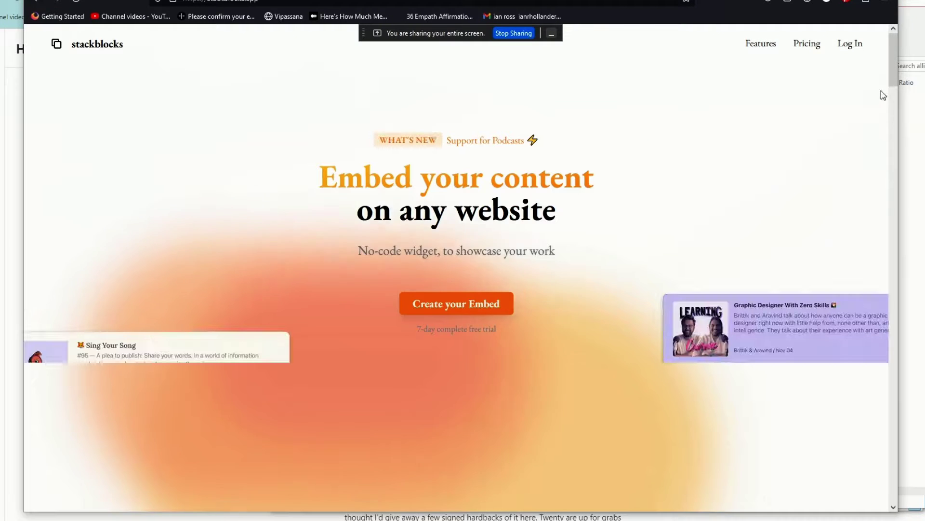
drag(892, 63, 905, 153)
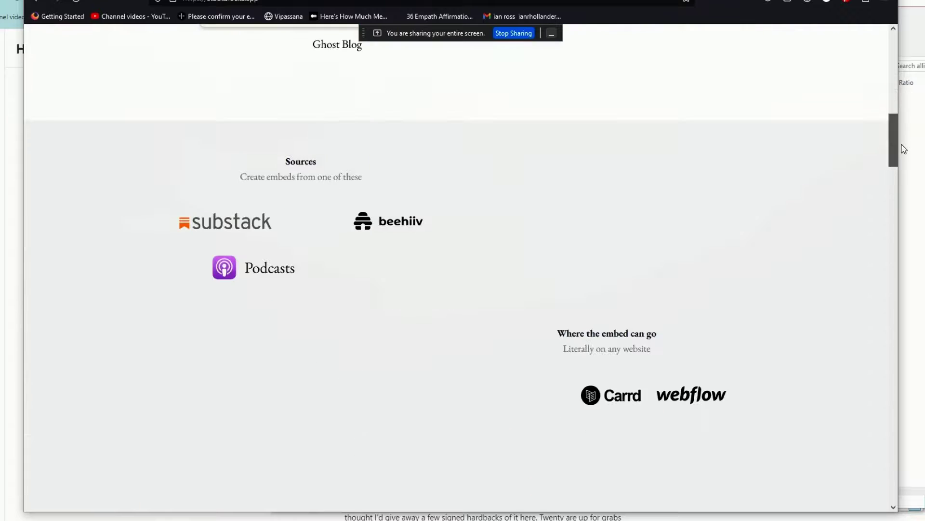
scroll(579, 208, down, 1)
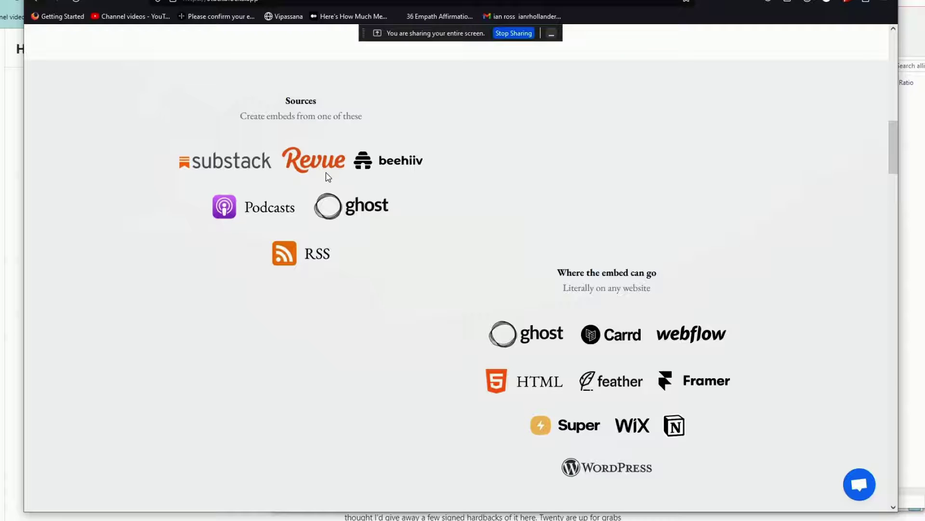
scroll(893, 158, down, 1)
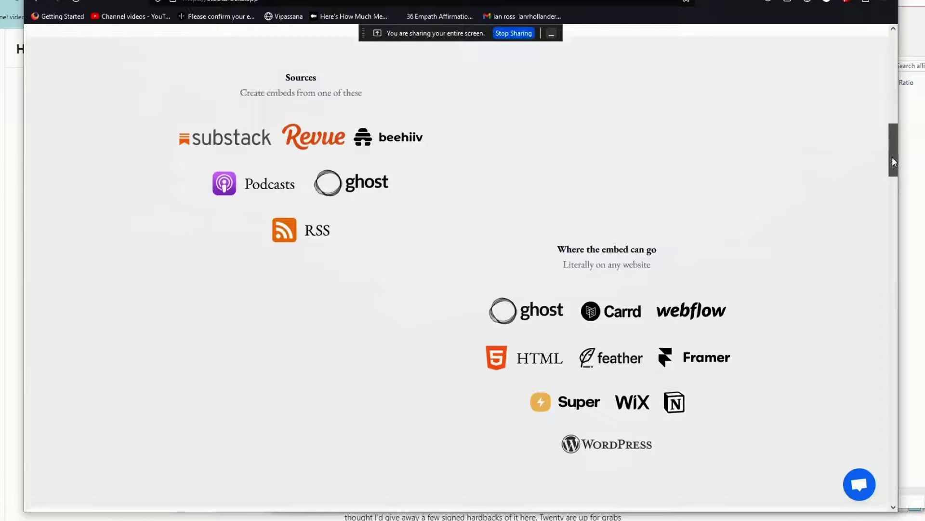
drag(892, 162, 894, 53)
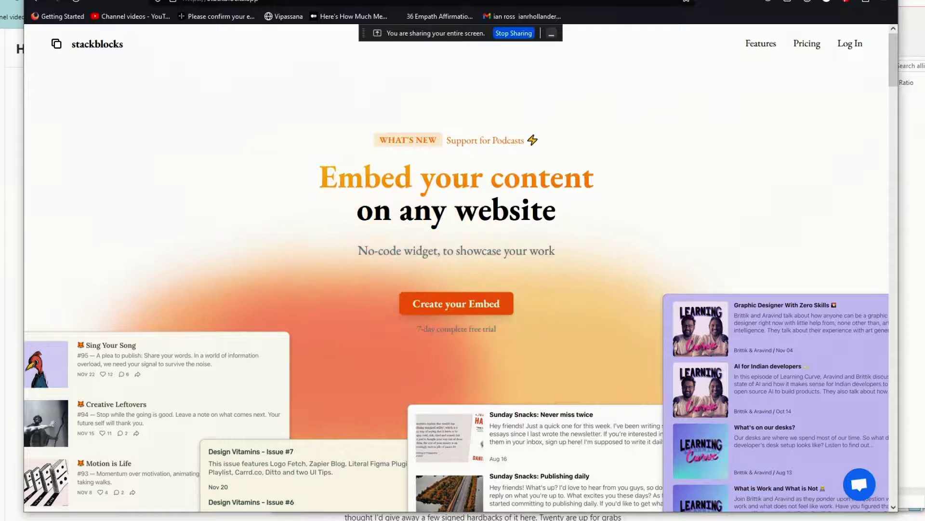
key(ctrl+Tab)
key(ctrl+Tab)
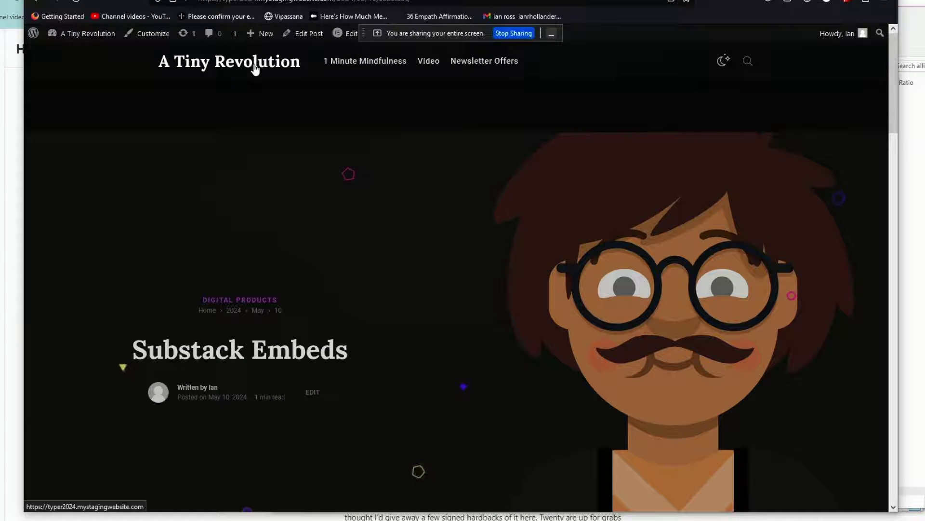
Scroll through the A Tiny Revolution homepage's posts and newsletter box, then back to the hero.
click(261, 61)
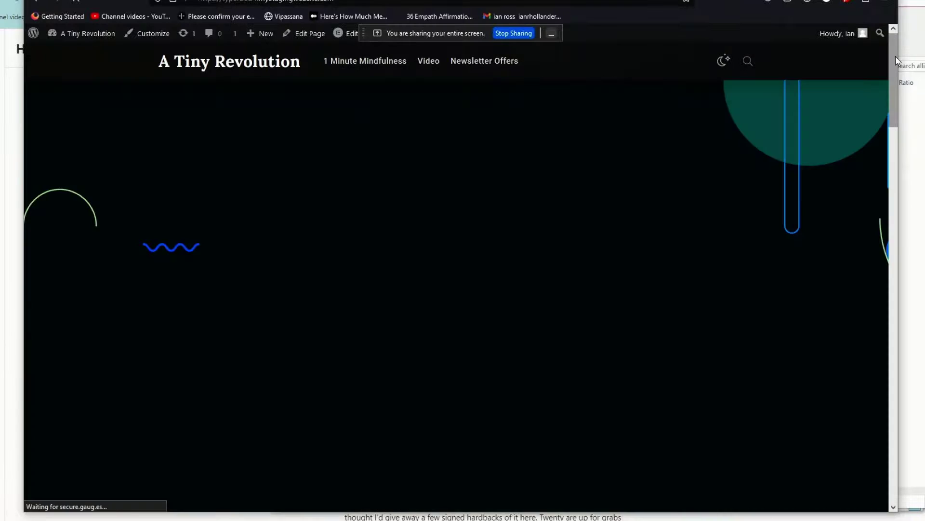
scroll(896, 55, down, 6)
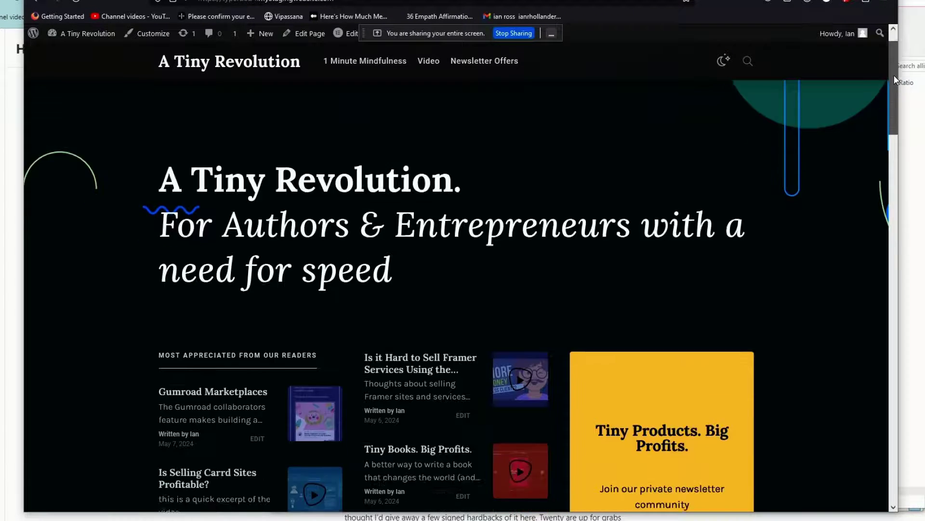
scroll(895, 164, down, 7)
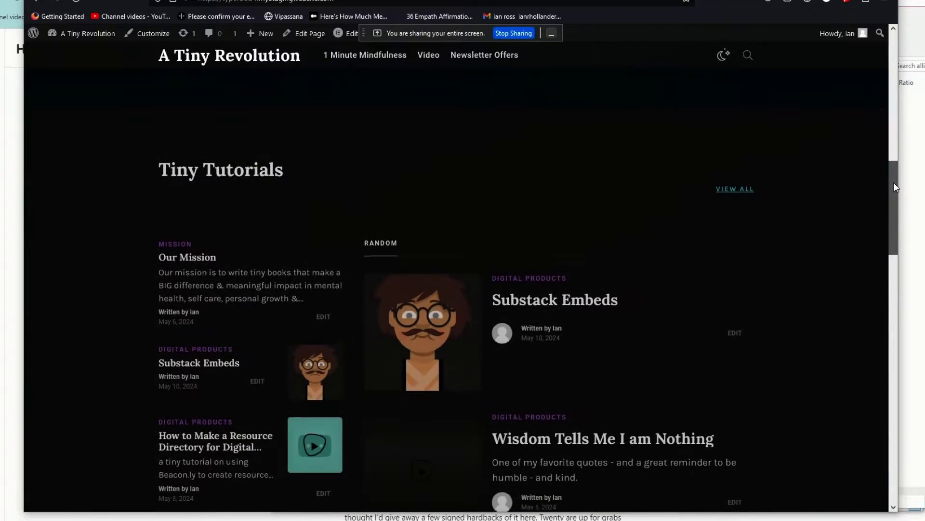
scroll(895, 185, down, 1)
drag(895, 186, 896, 129)
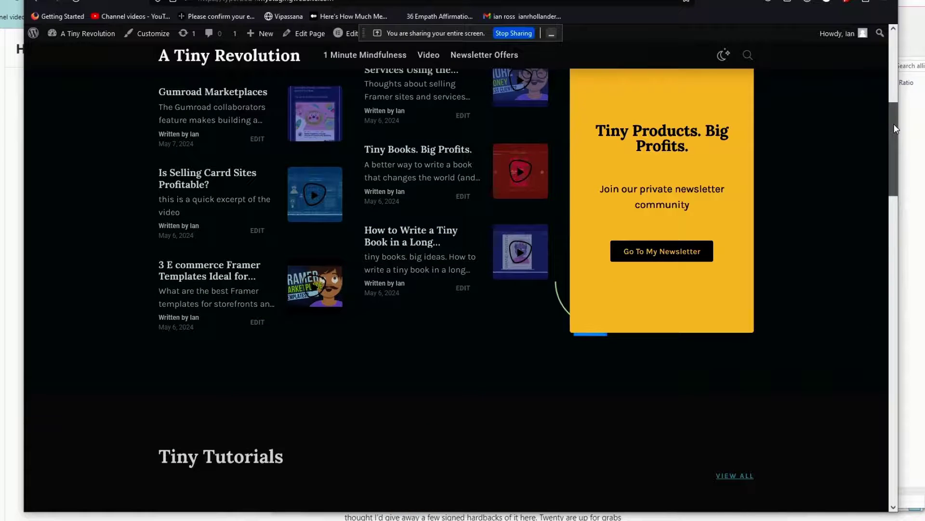
scroll(896, 128, up, 2)
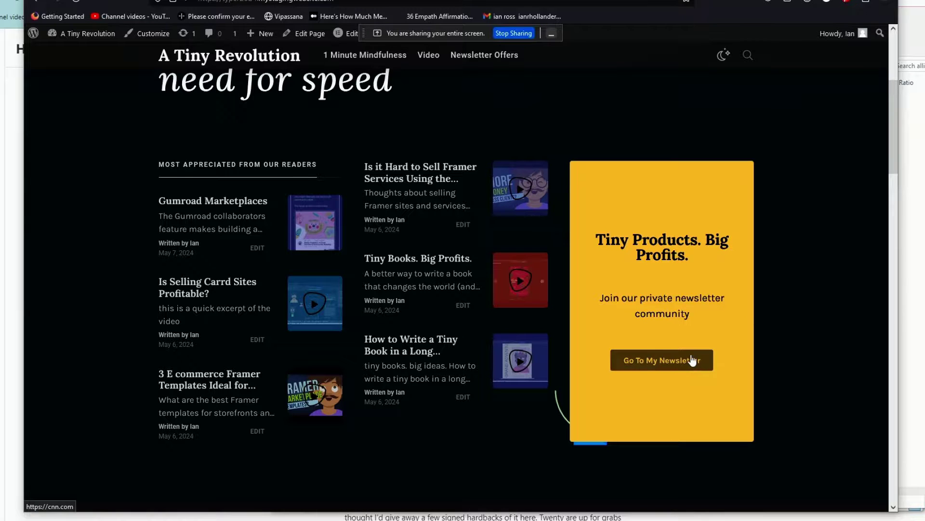
drag(896, 162, 797, 138)
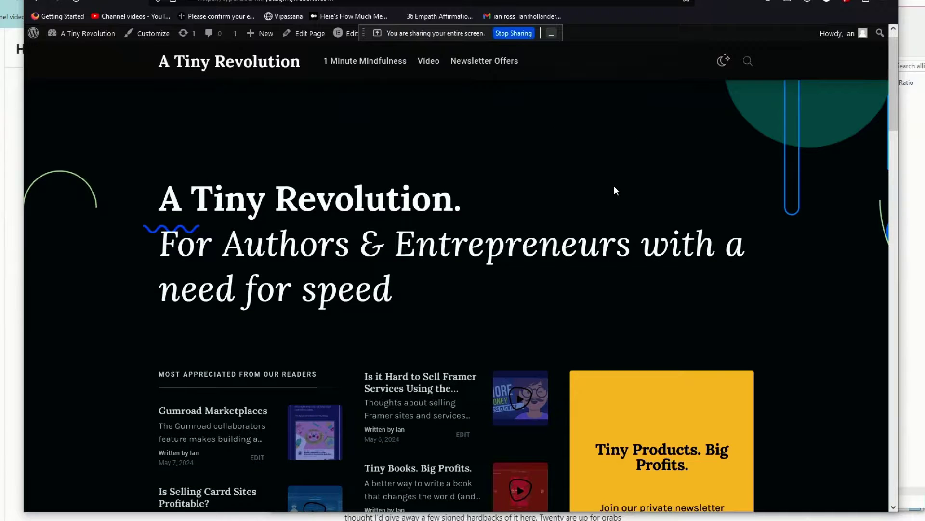